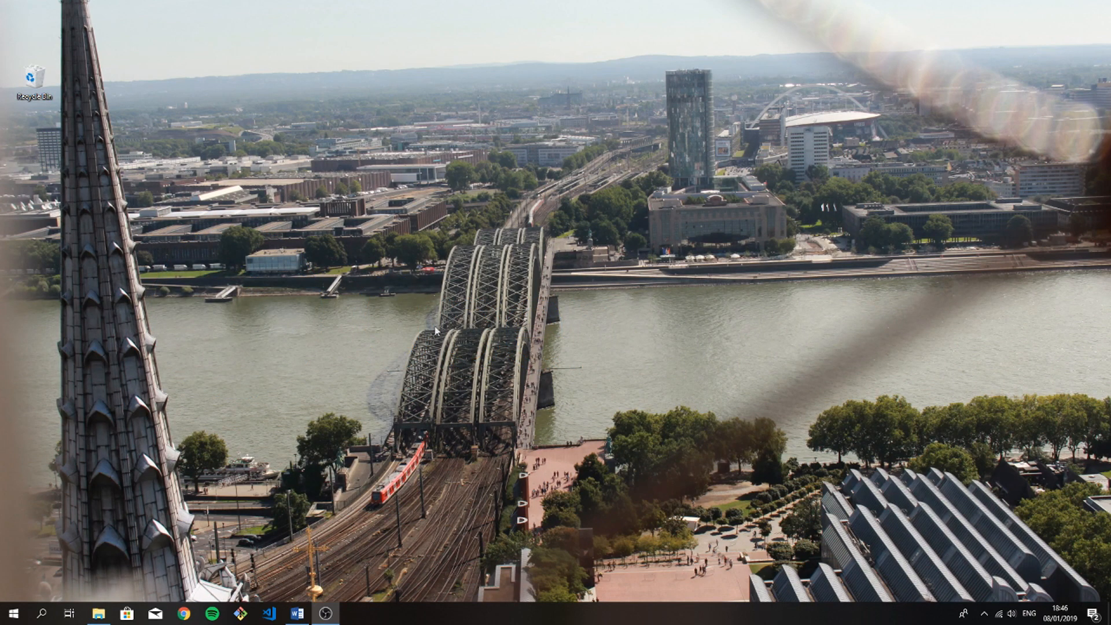
Step: Switch to Chrome, search Google for "open office" and open the official Apache OpenOffice download page
left_click(184, 613)
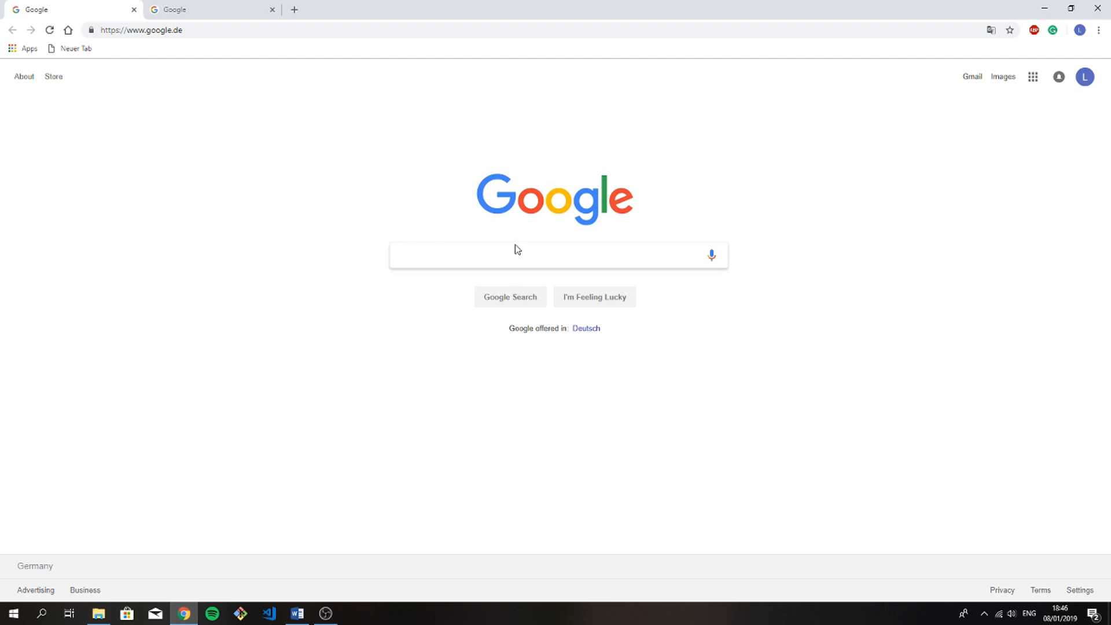
type("on")
key("BackSpace")
type("pen ")
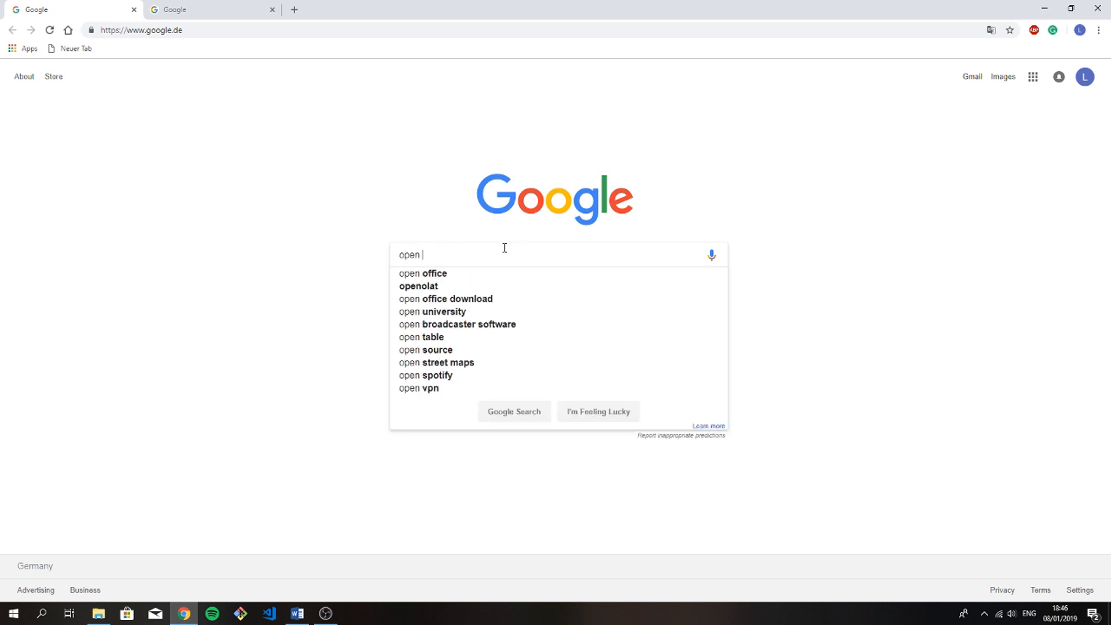
type("office")
key("Return")
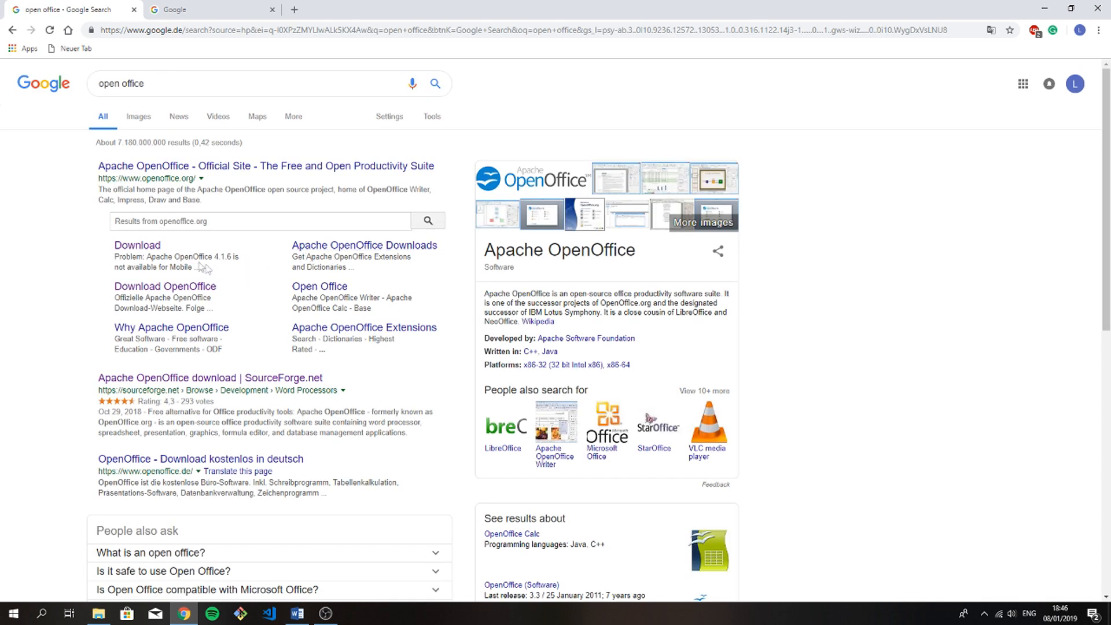
left_click(151, 247)
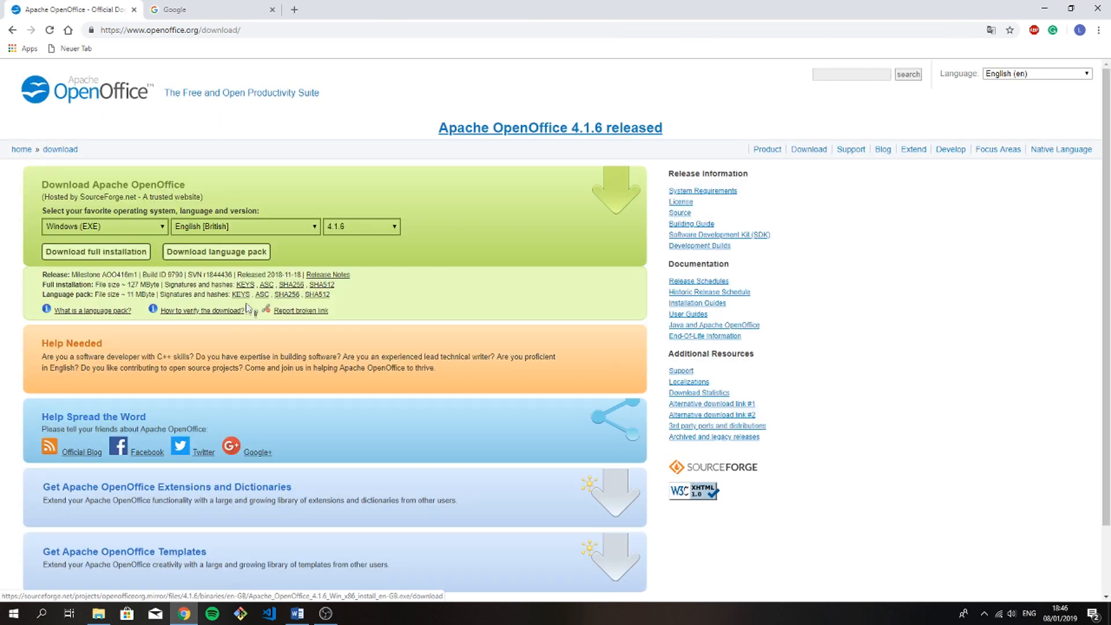
Step: Download the full installation of Apache OpenOffice 4.1.6 for Windows (EXE) in English [British]
left_click(113, 225)
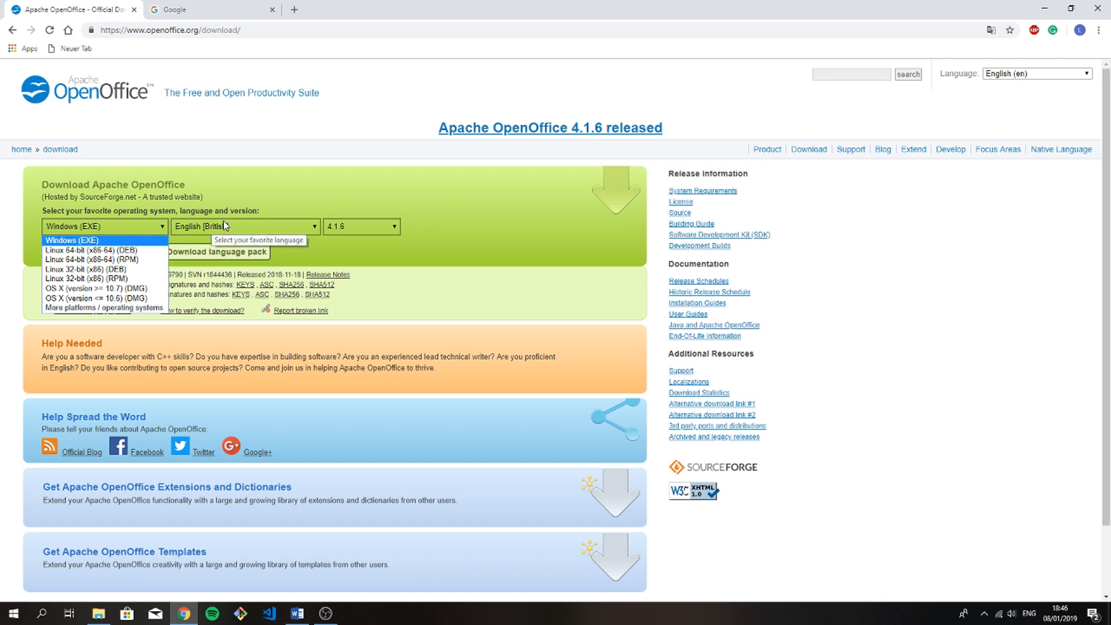
left_click(350, 208)
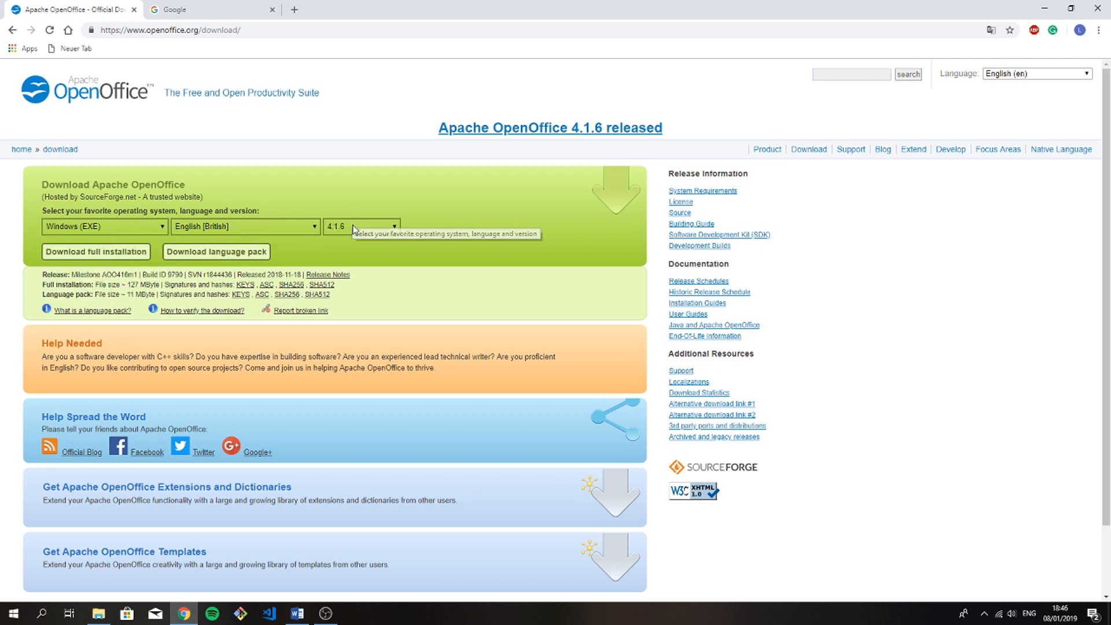
left_click(353, 230)
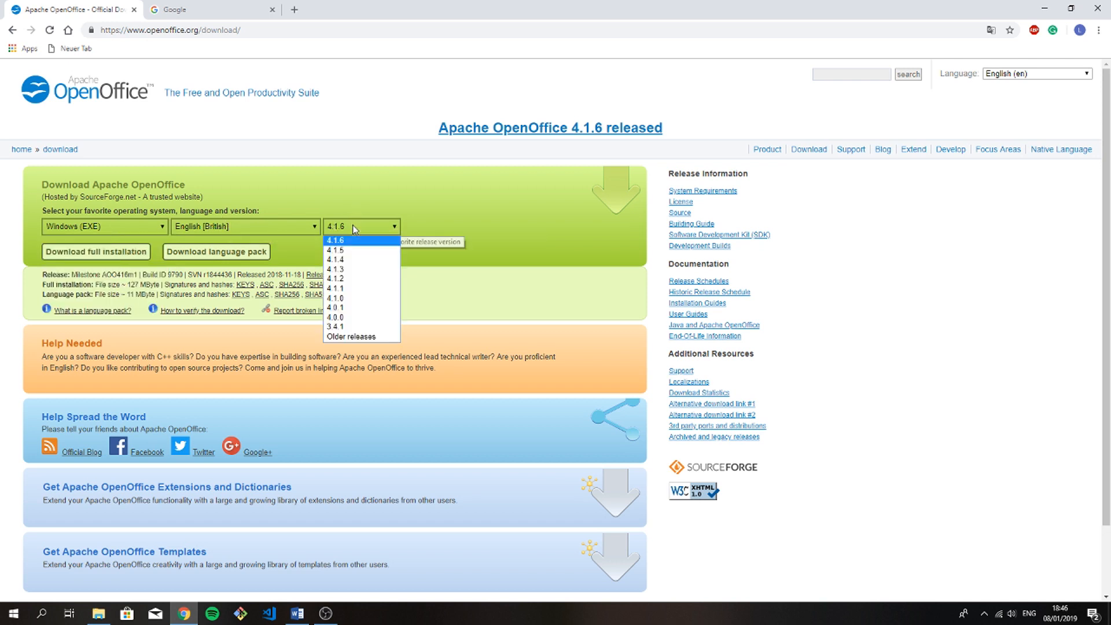
left_click(409, 224)
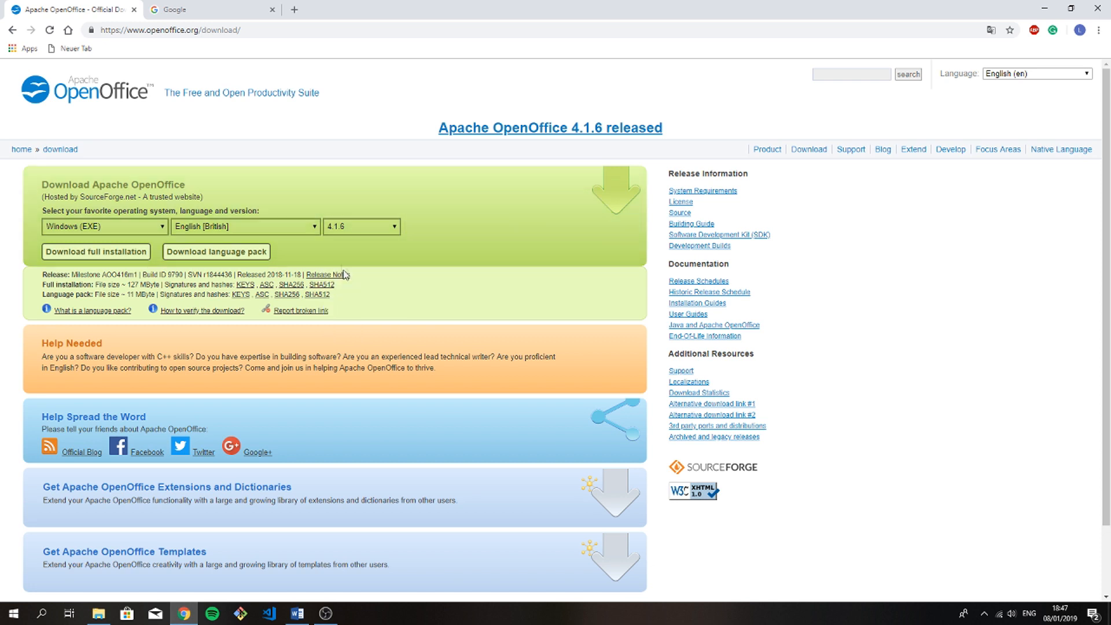
left_click(125, 253)
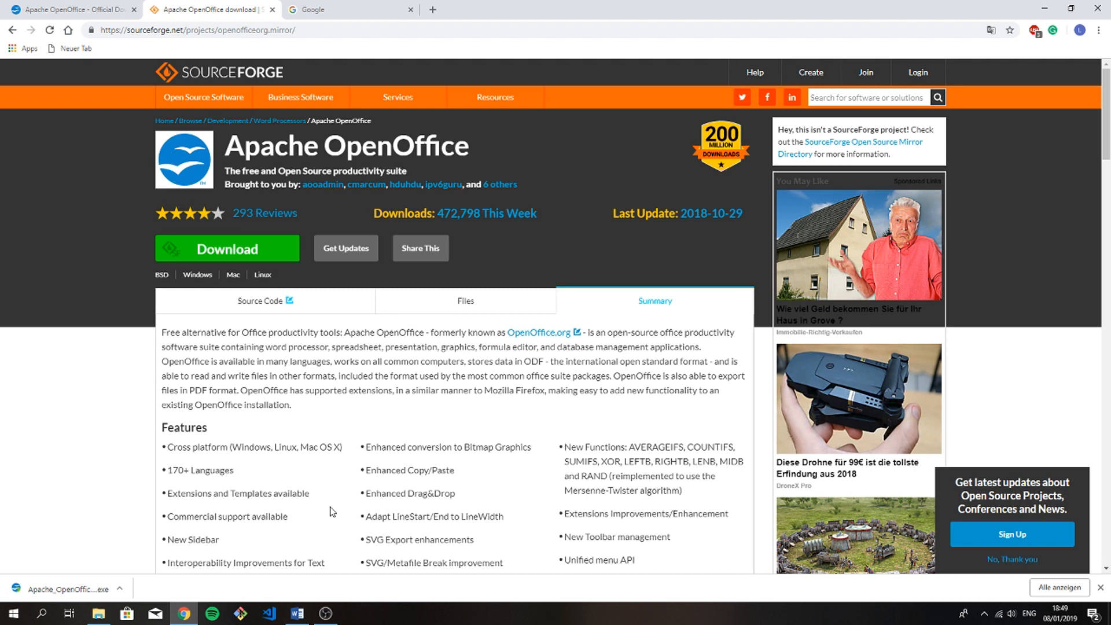
Step: Run the downloaded OpenOffice setup file and unpack the installation files to the default destination folder
left_click(93, 588)
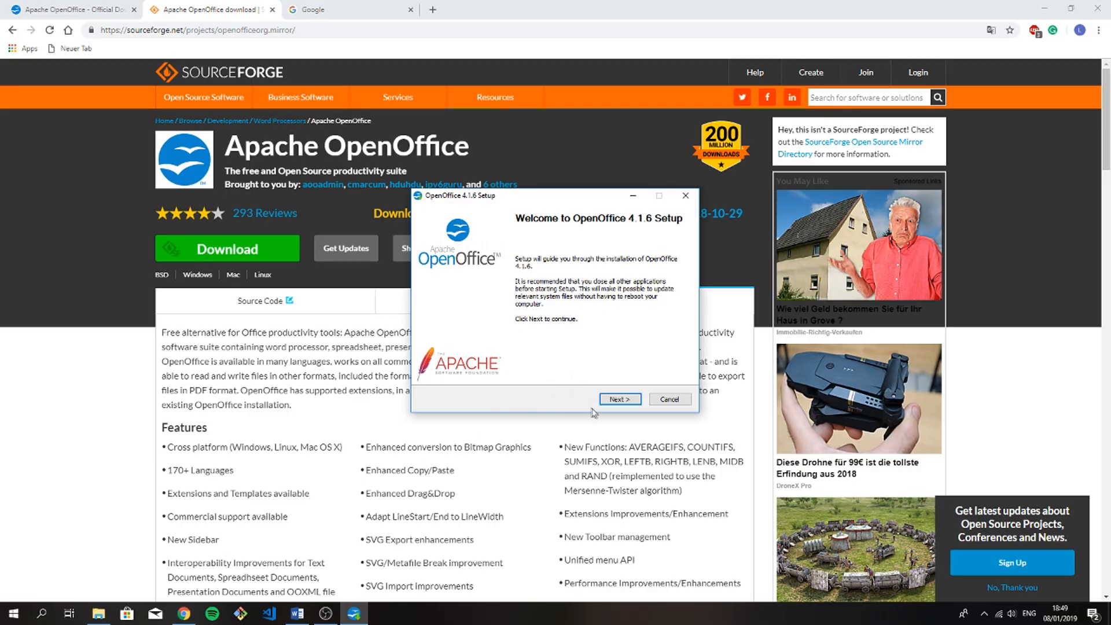
left_click(629, 404)
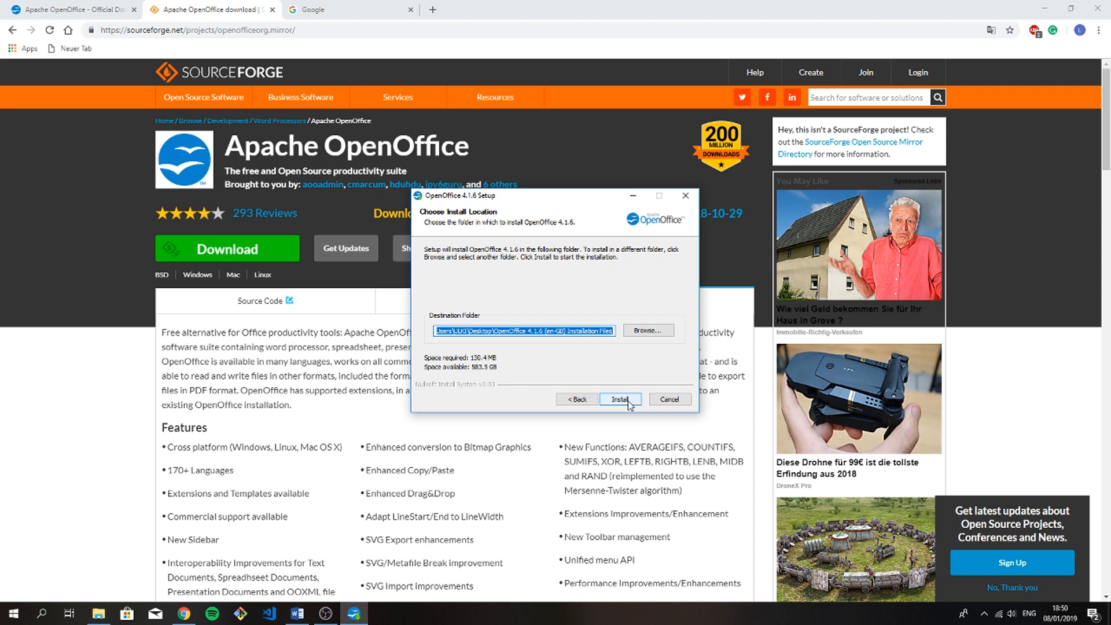
left_click(628, 400)
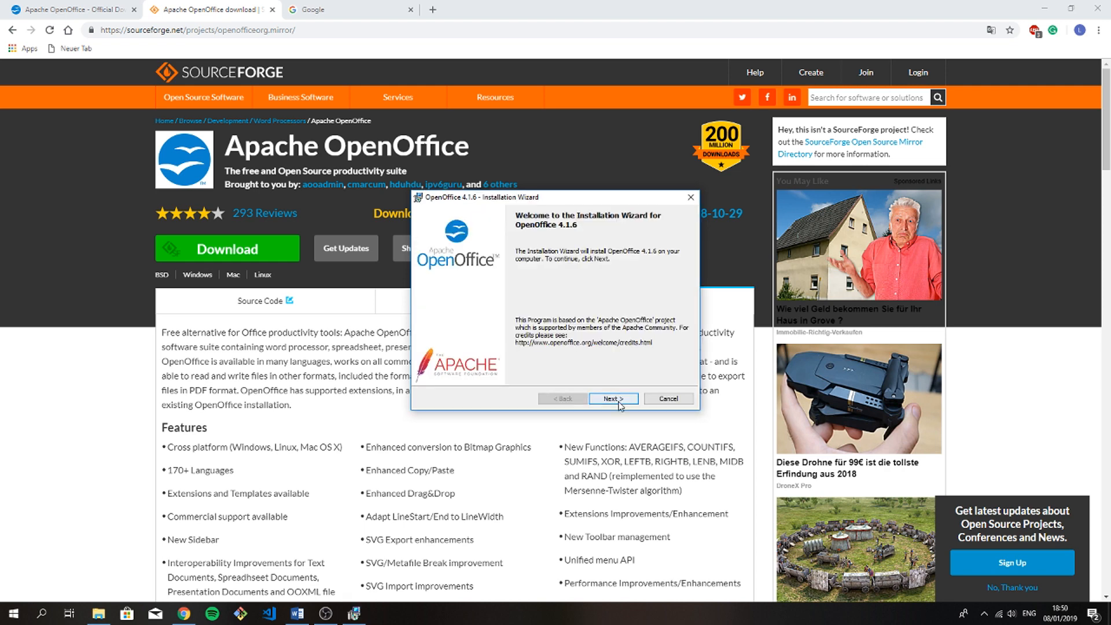
Step: Install OpenOffice 4.1.6 for all users with the Complete setup type and a desktop start link
left_click(621, 400)
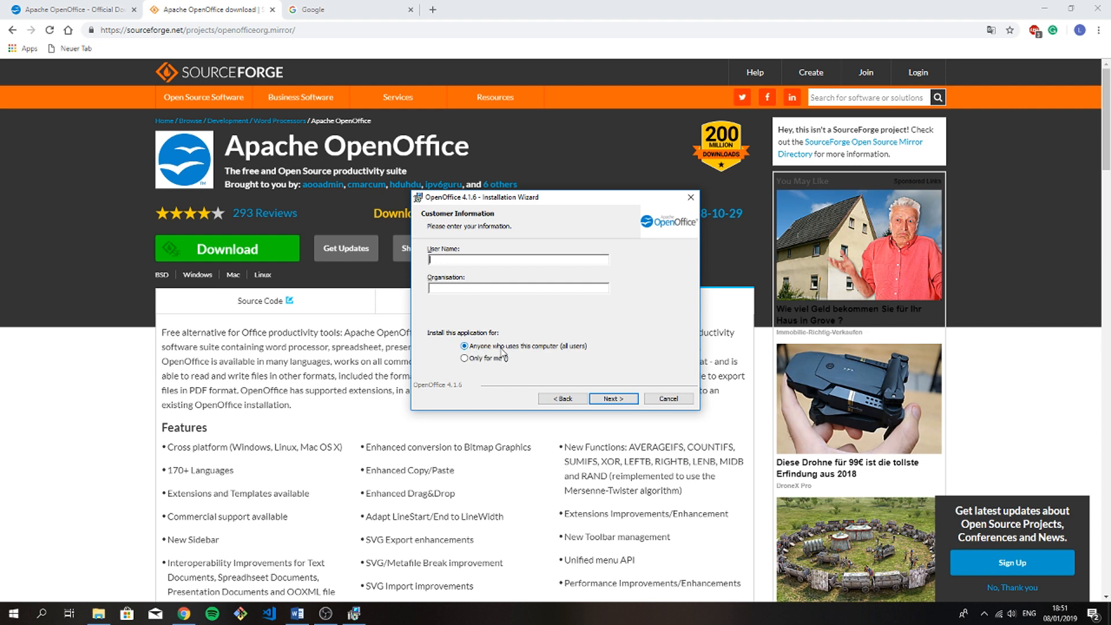
left_click(606, 400)
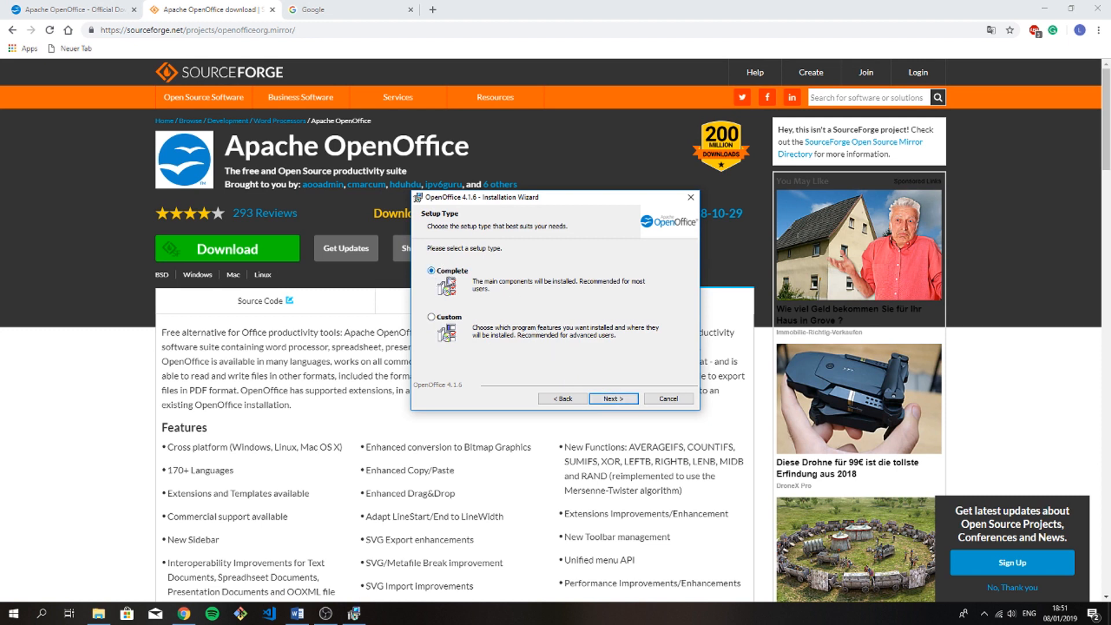
left_click(613, 398)
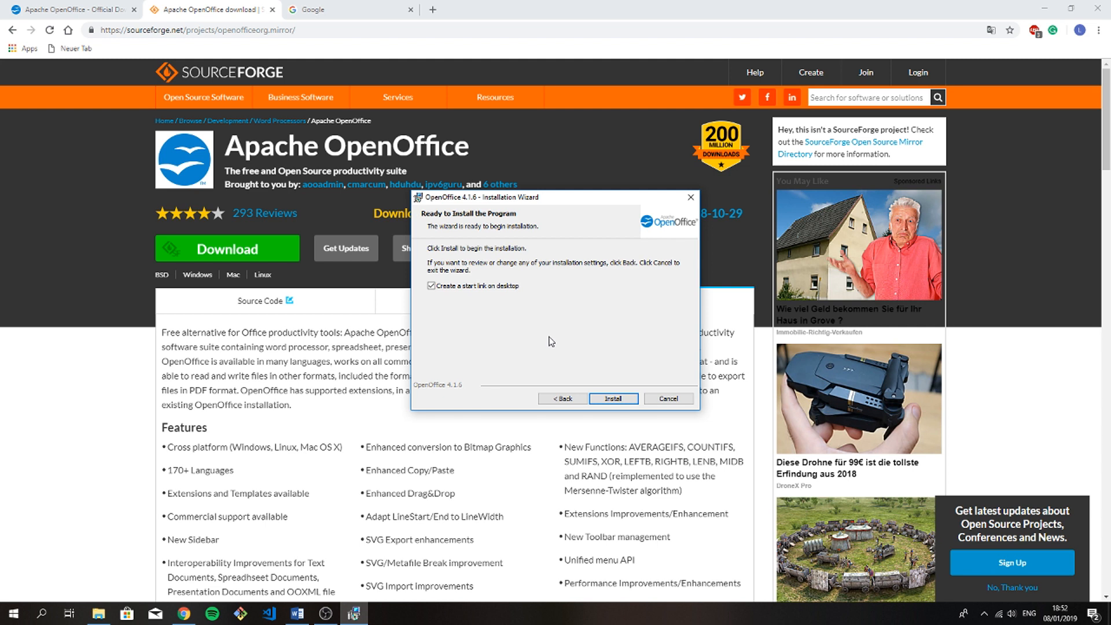
left_click(613, 399)
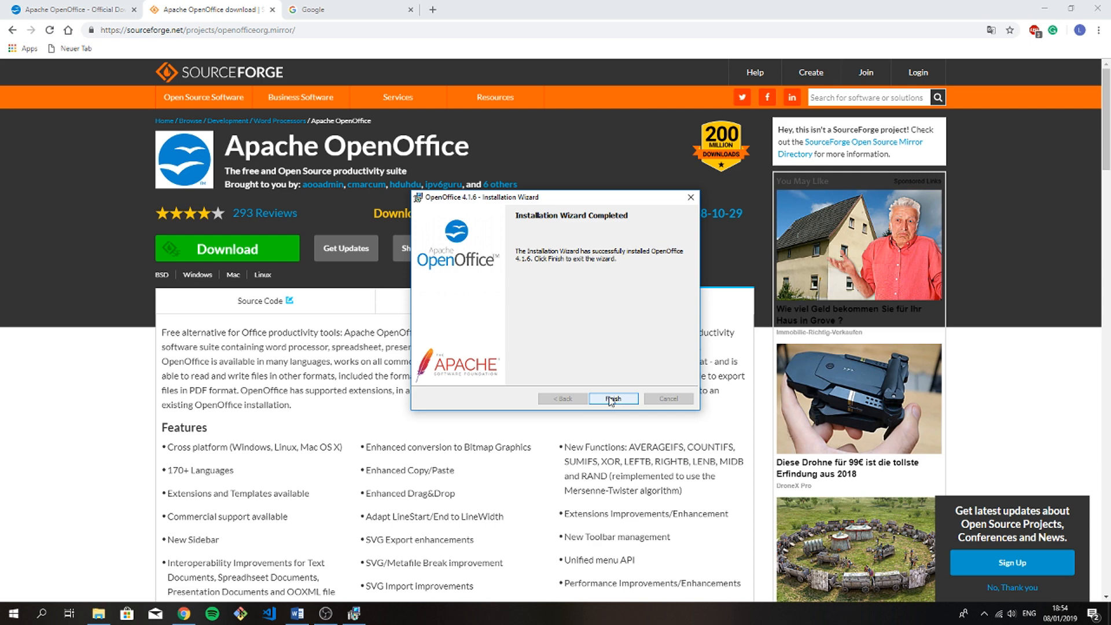
left_click(611, 401)
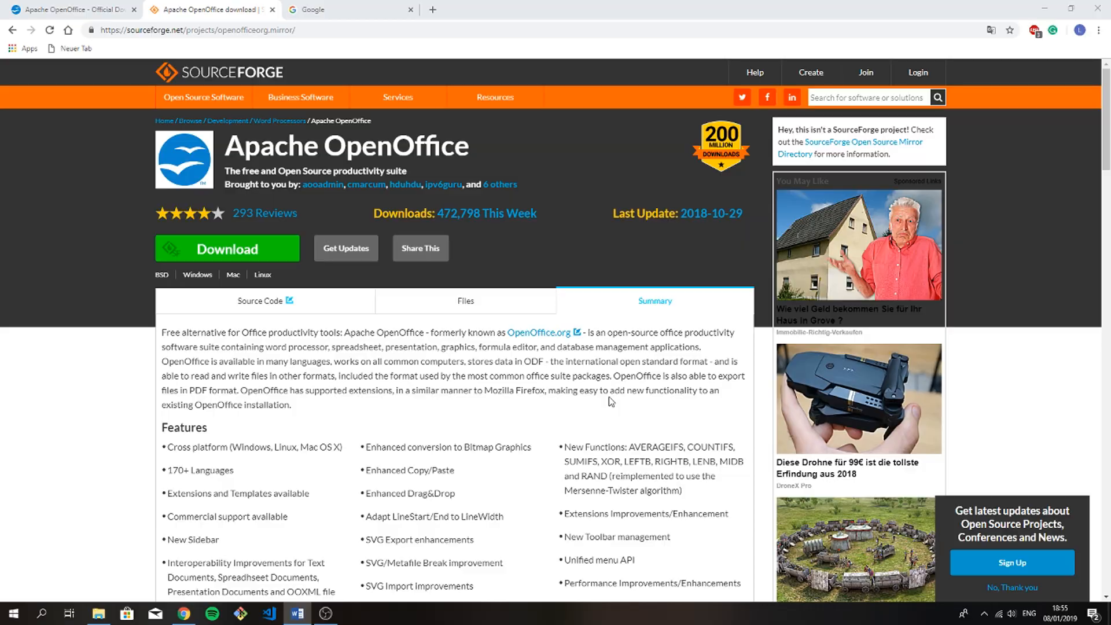
Step: Launch OpenOffice 4.1.6 from the desktop and create a new text document
key("super+d")
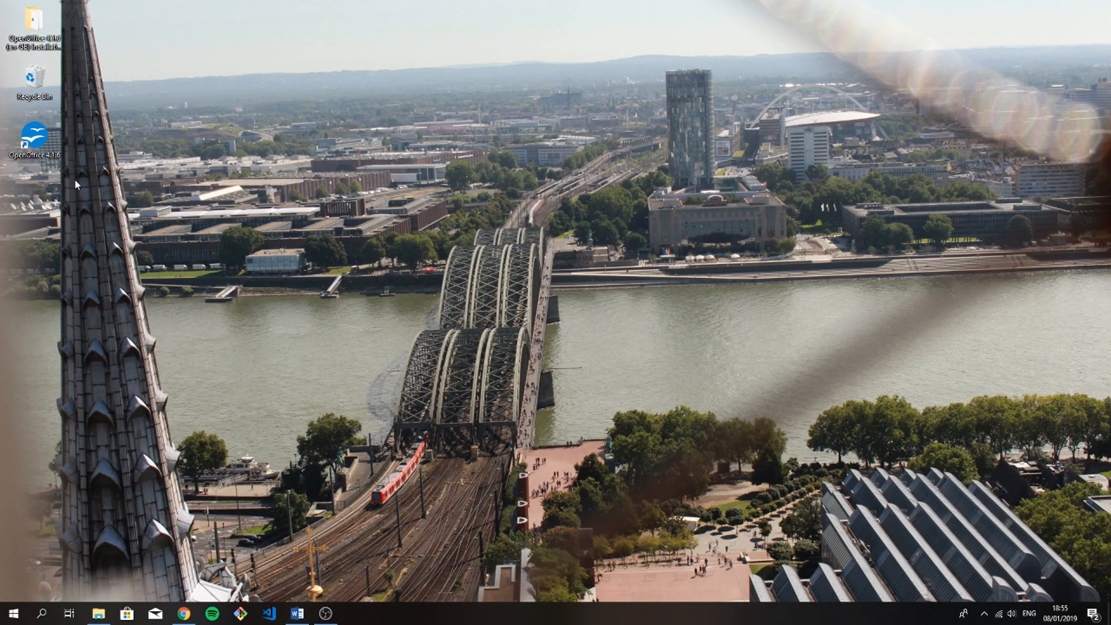
double_click(38, 140)
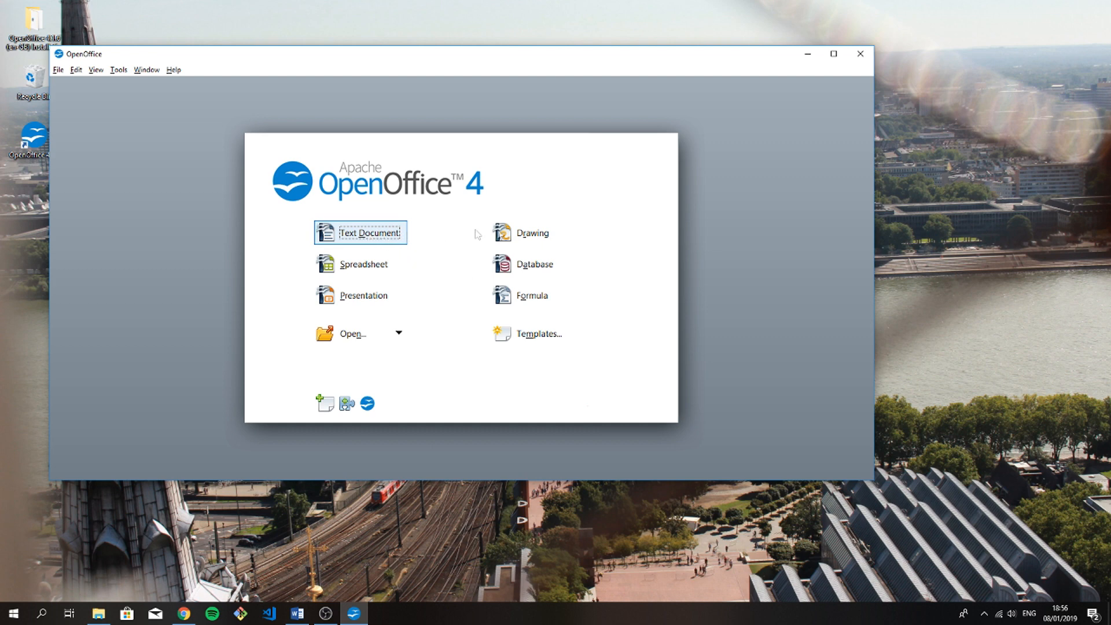
left_click(408, 242)
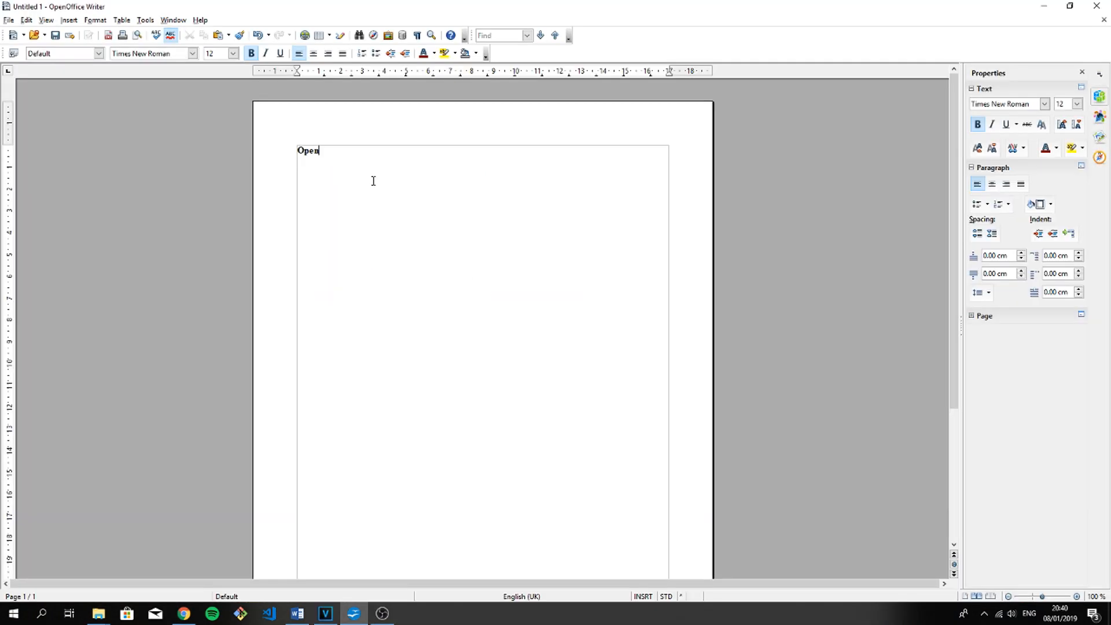
Step: Complete the title as "Open Office Tutorial" and format it in Tw Cen MT at size 16
type("Office Tutorial")
left_click_drag(379, 150, 293, 147)
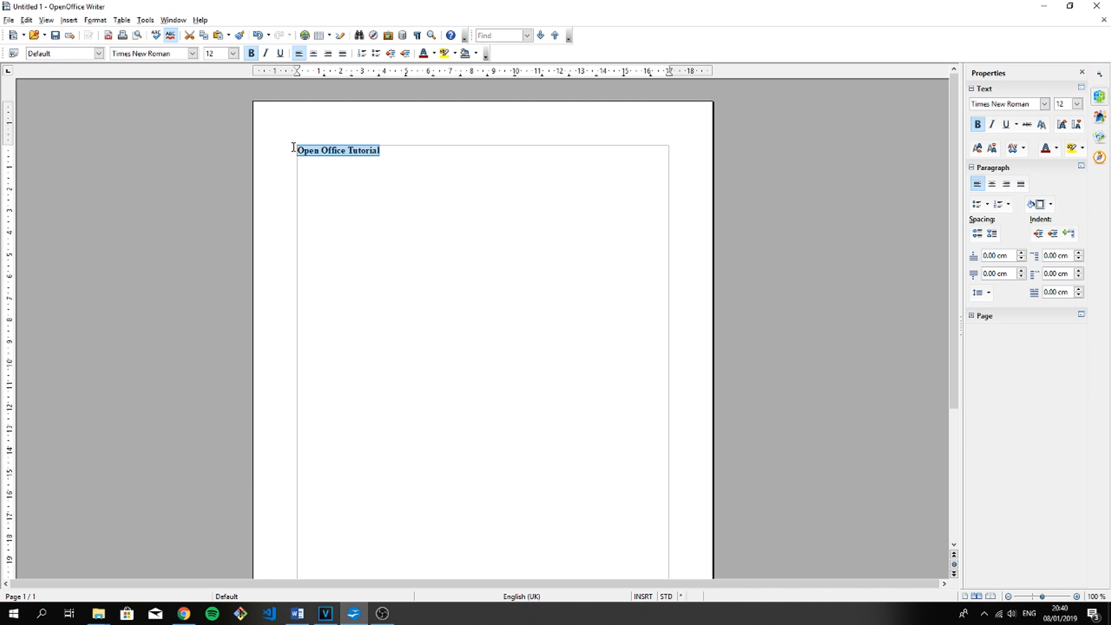
left_click(192, 53)
left_click(178, 93)
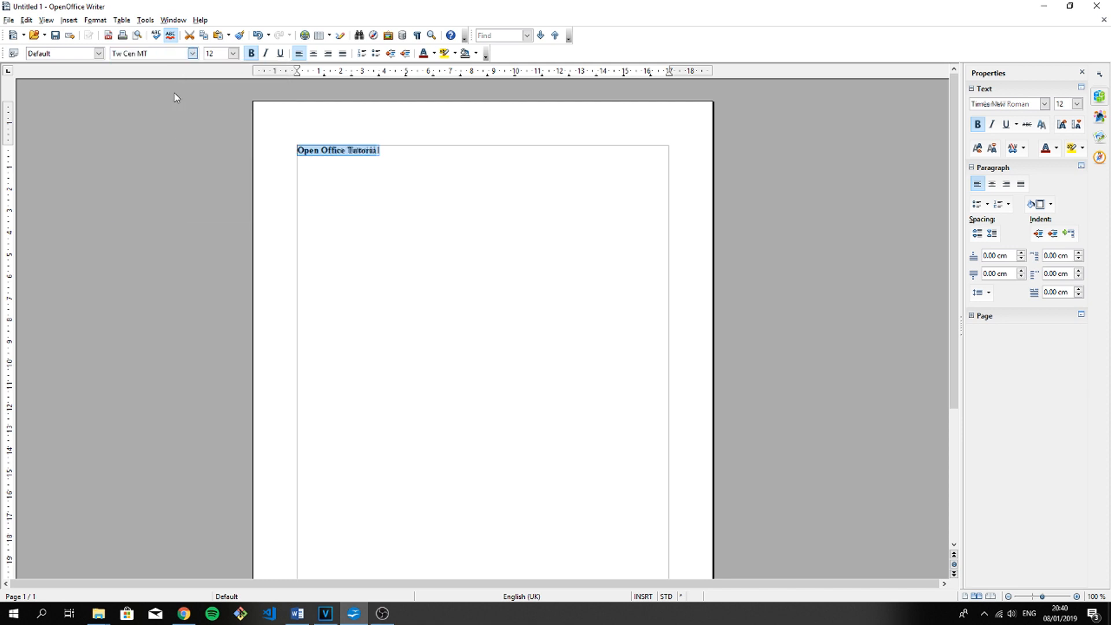
left_click(233, 54)
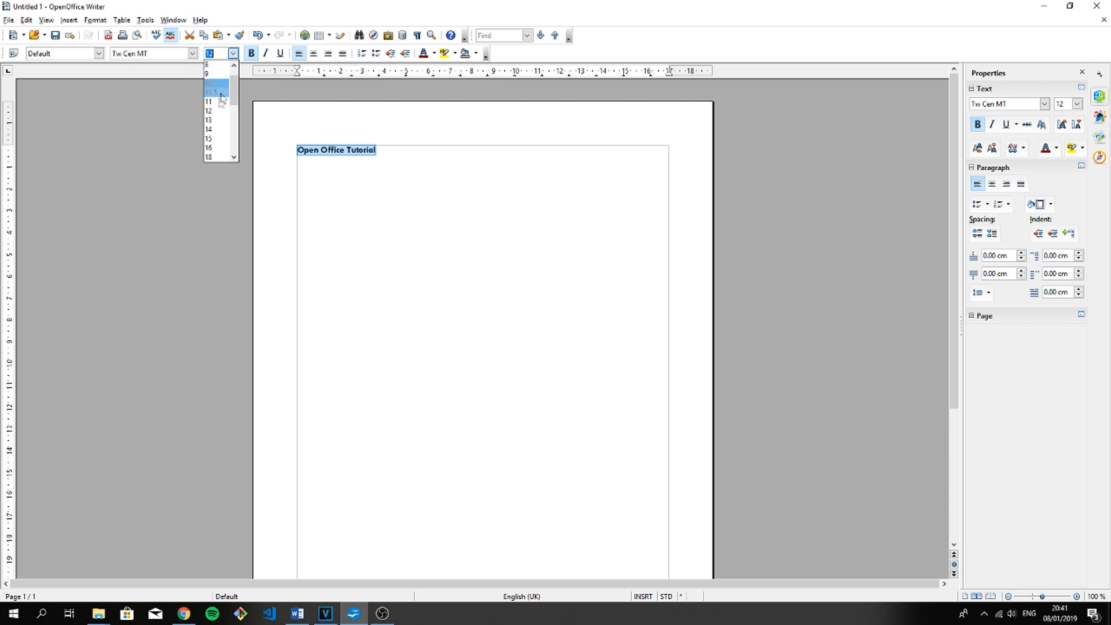
left_click(216, 149)
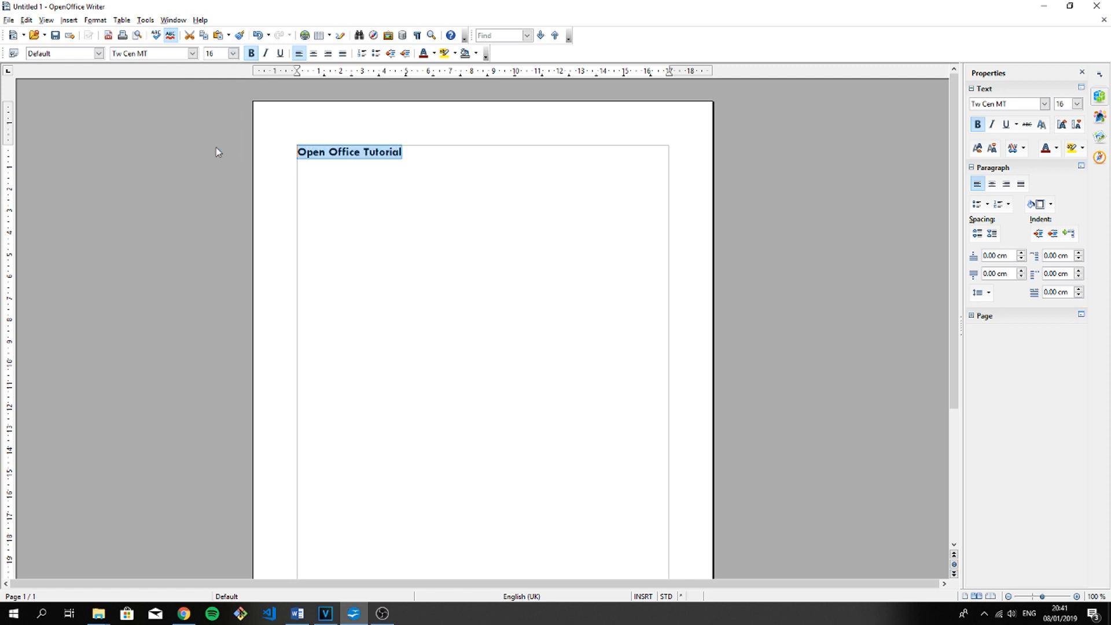
Step: Remove the bold from the title and make it italic and underlined
left_click(254, 56)
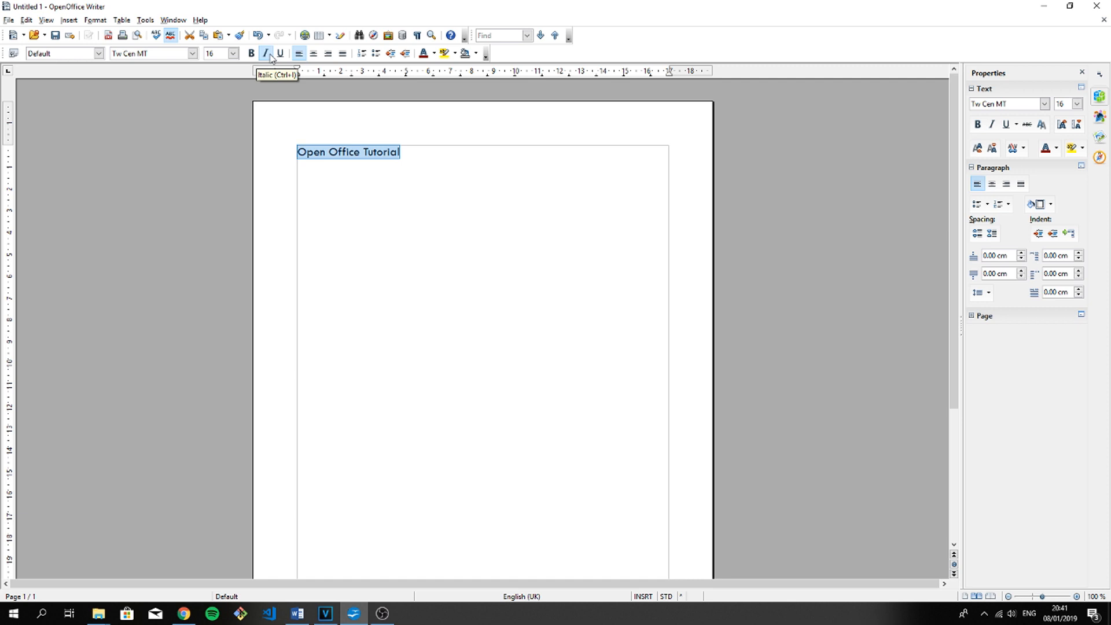
left_click(271, 56)
left_click(282, 55)
Step: Align the title to the right margin and set its font colour to Yellow 2
left_click(313, 54)
left_click(342, 54)
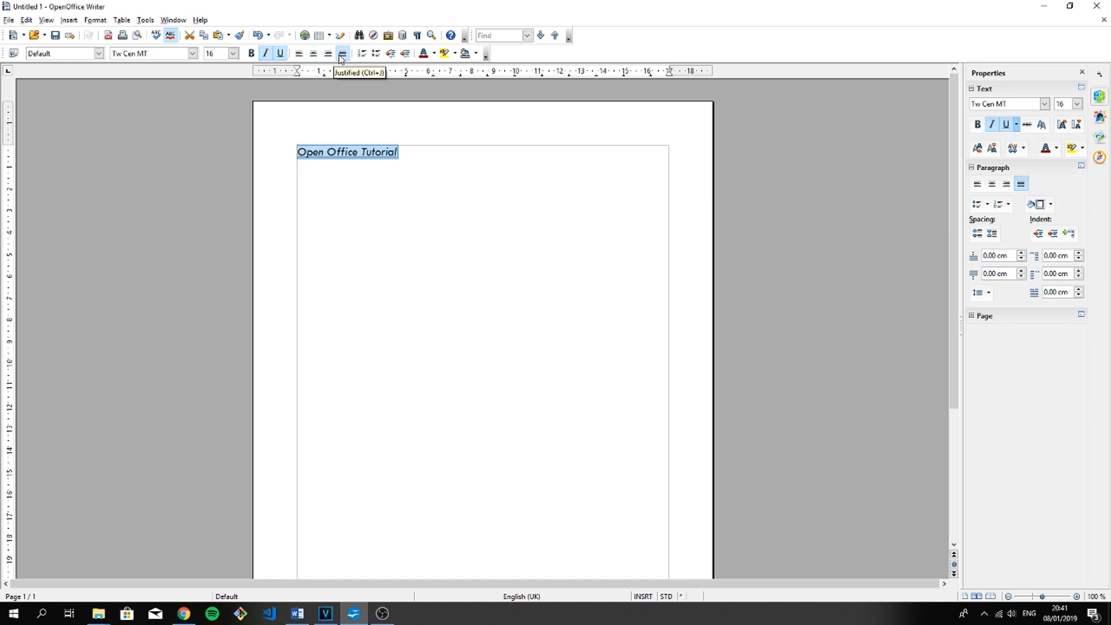
left_click(333, 56)
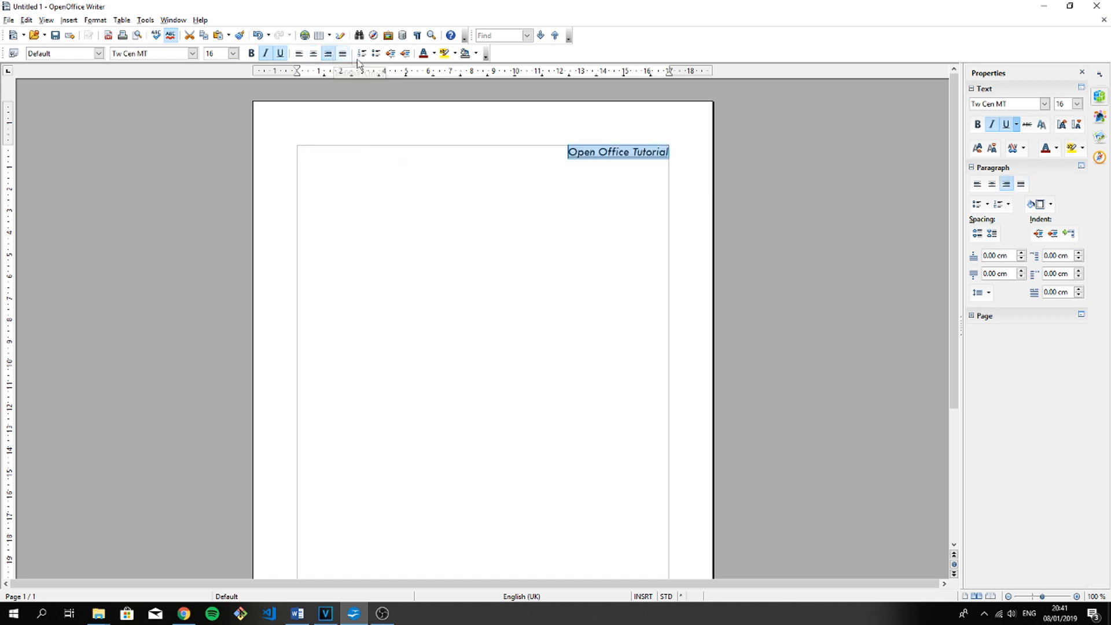
left_click(434, 53)
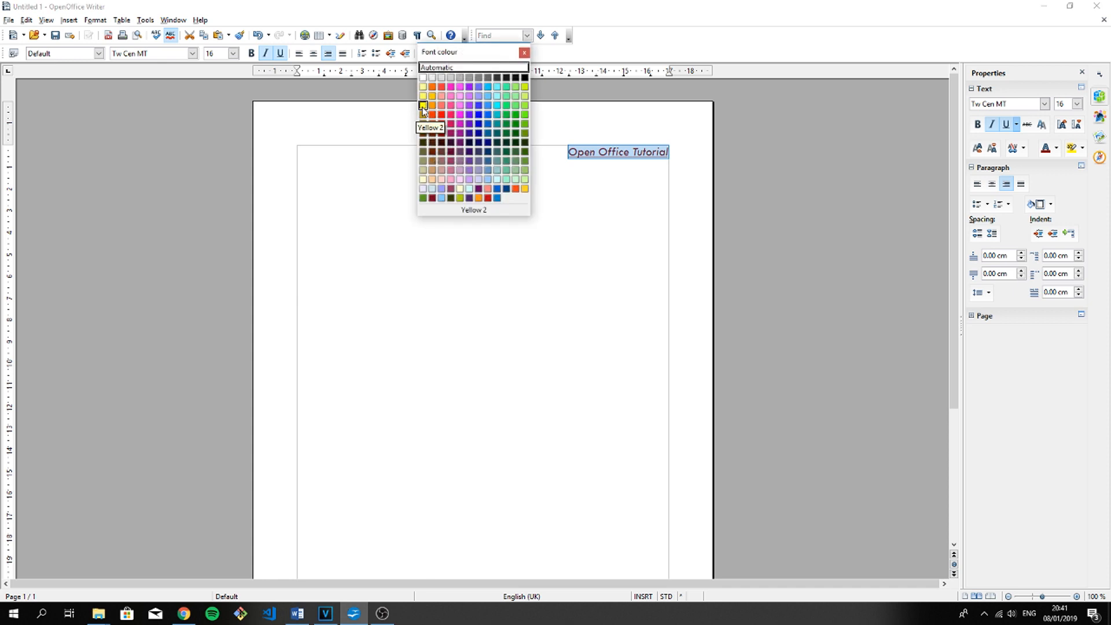
left_click(423, 105)
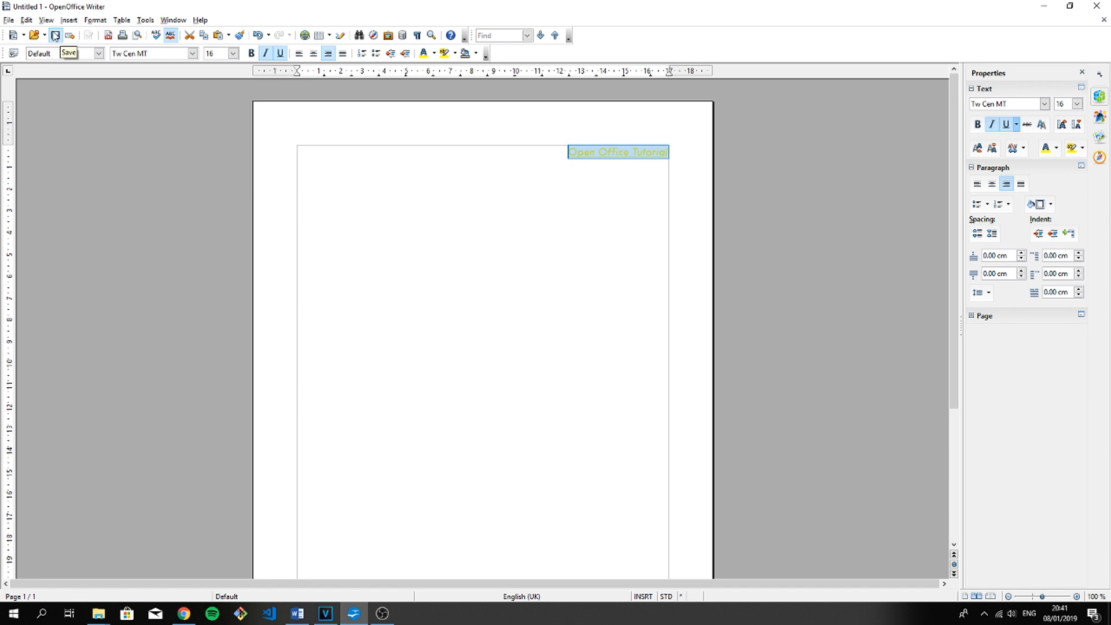
Step: Start printing the document and cancel the print
left_click(124, 40)
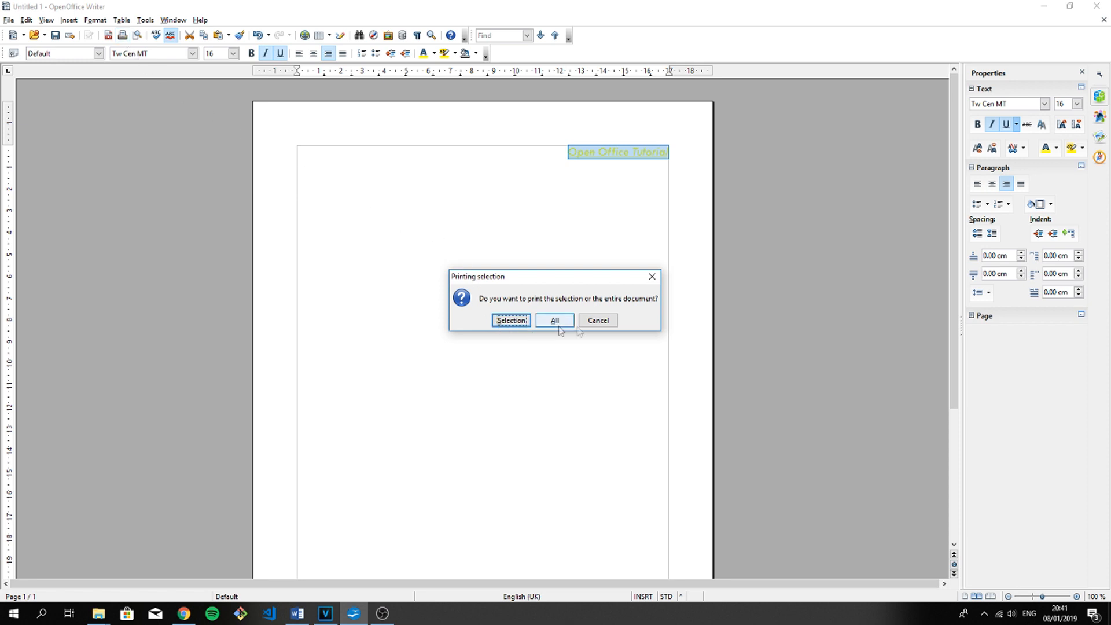
left_click(599, 322)
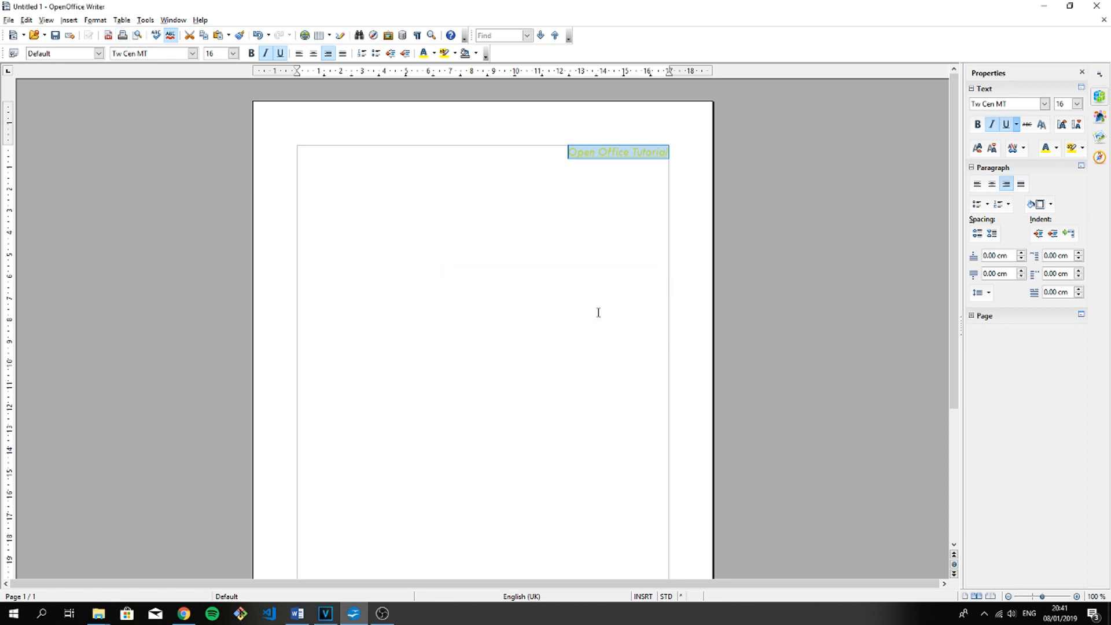